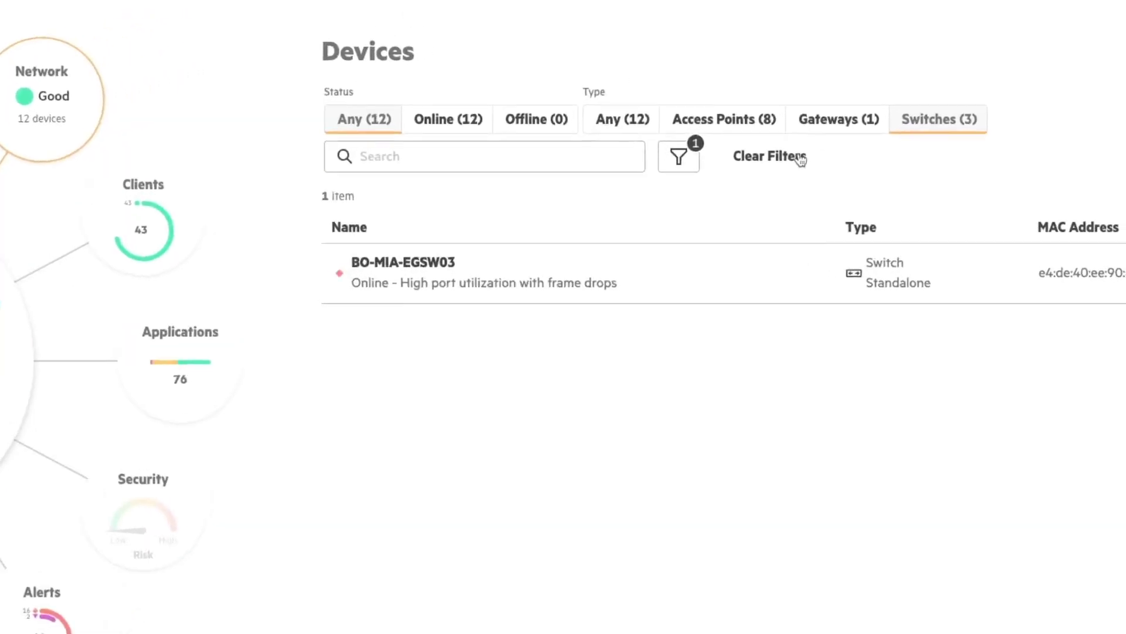
Inspect London's health bar in the Global Network Overview Sites card
{"action": "mouse_move", "coordinate": [556, 277]}
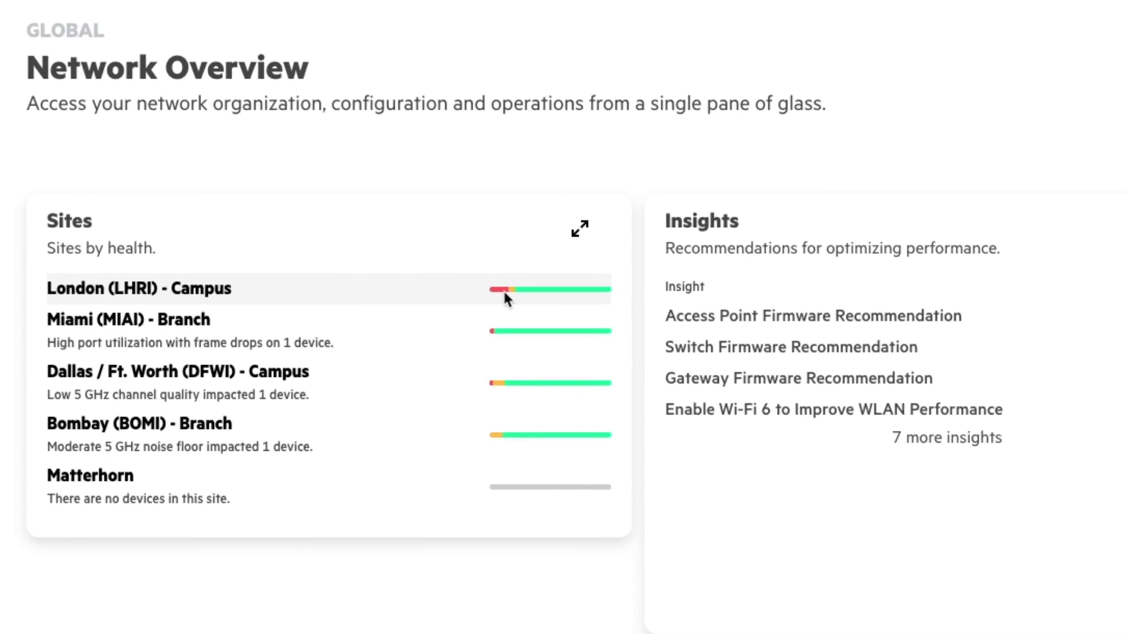
{"action": "mouse_move", "coordinate": [501, 289]}
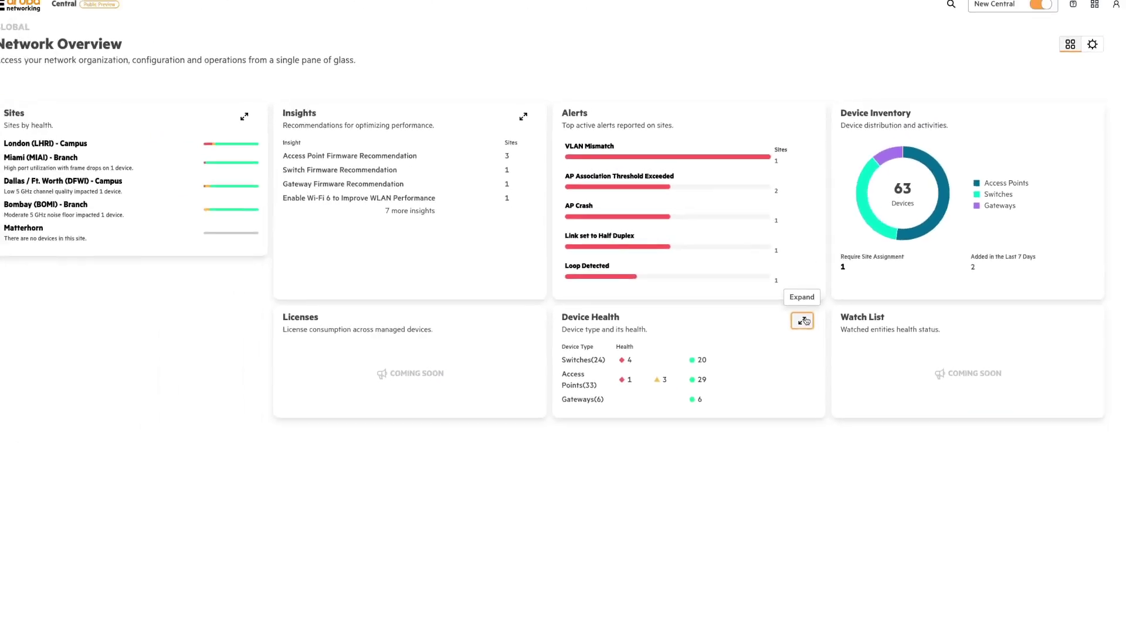
Expand Device Health into per-site access point, switch and gateway counts
{"action": "left_click", "coordinate": [804, 321]}
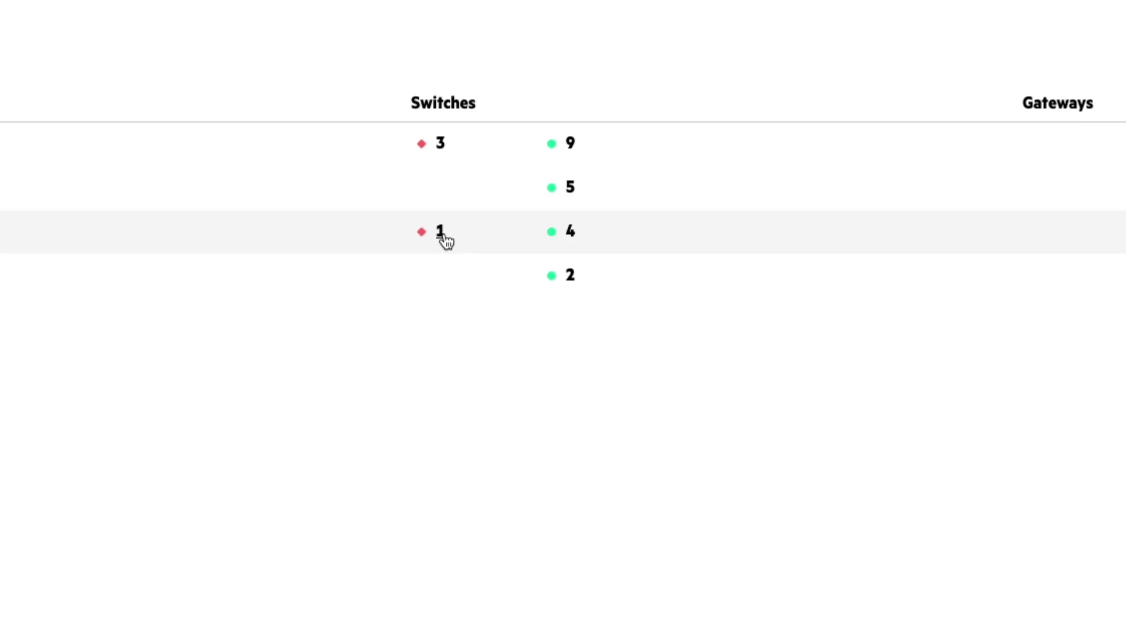
List Miami's poor-health switch, confirm the Health: Poor filter, and open BO-MIA-EGSW03
{"action": "left_click", "coordinate": [441, 231]}
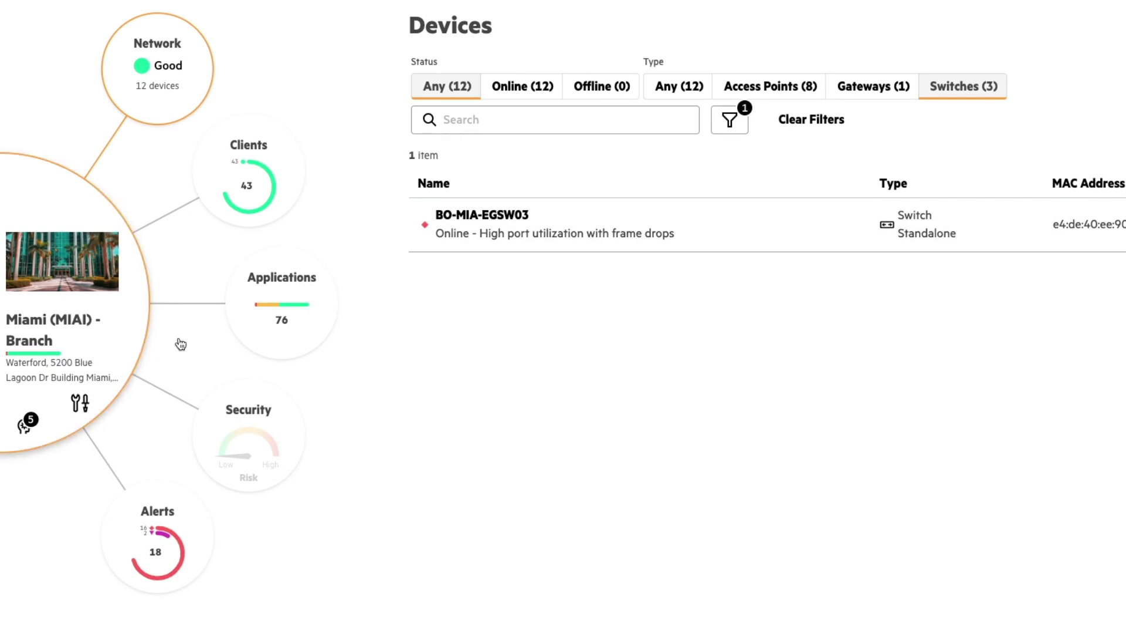
{"action": "mouse_move", "coordinate": [742, 132]}
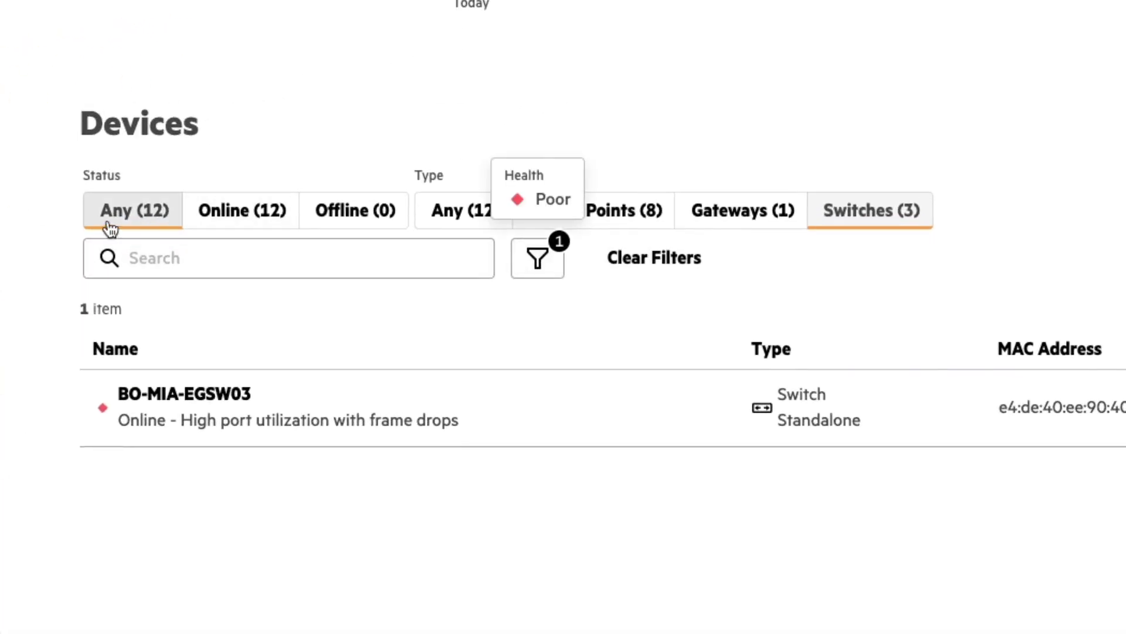
{"action": "mouse_move", "coordinate": [547, 271]}
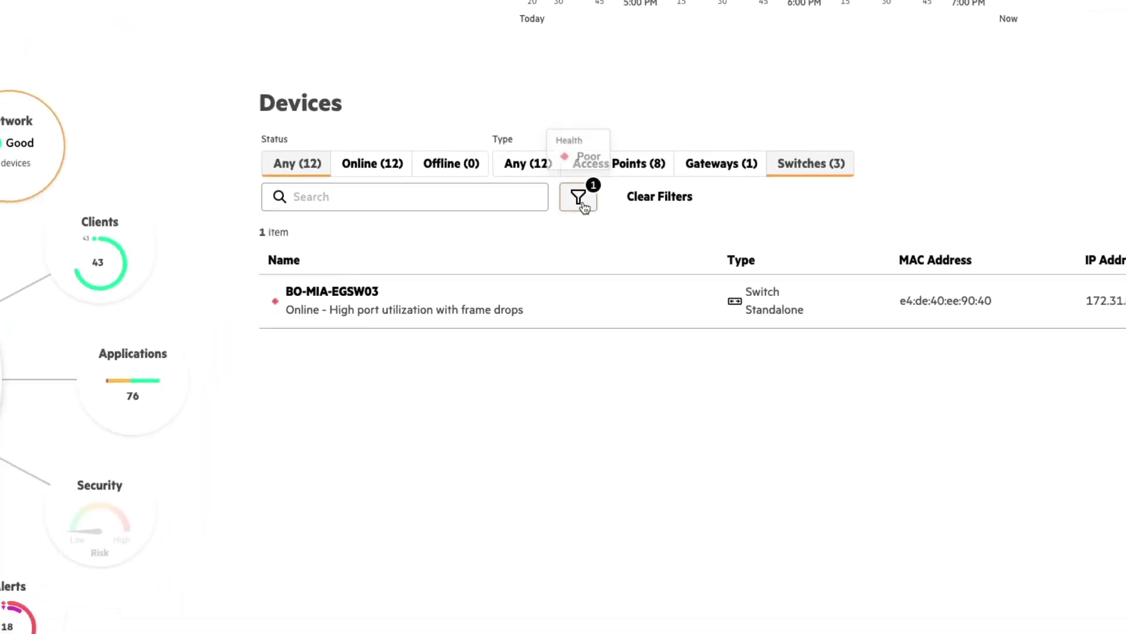
{"action": "left_click", "coordinate": [582, 203]}
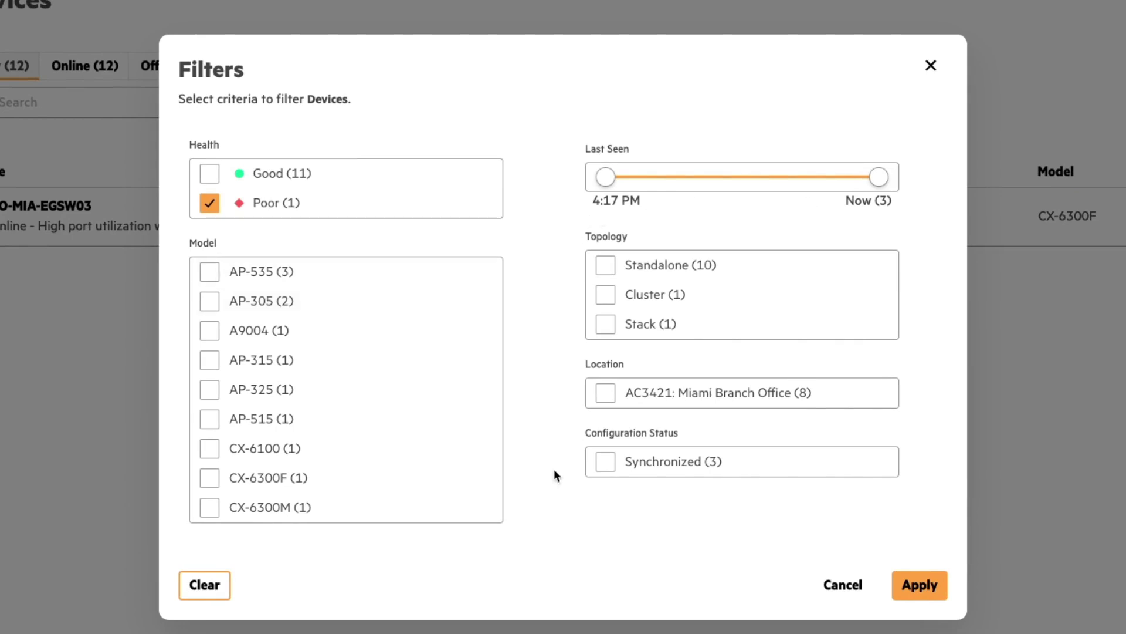
{"action": "left_click", "coordinate": [931, 67]}
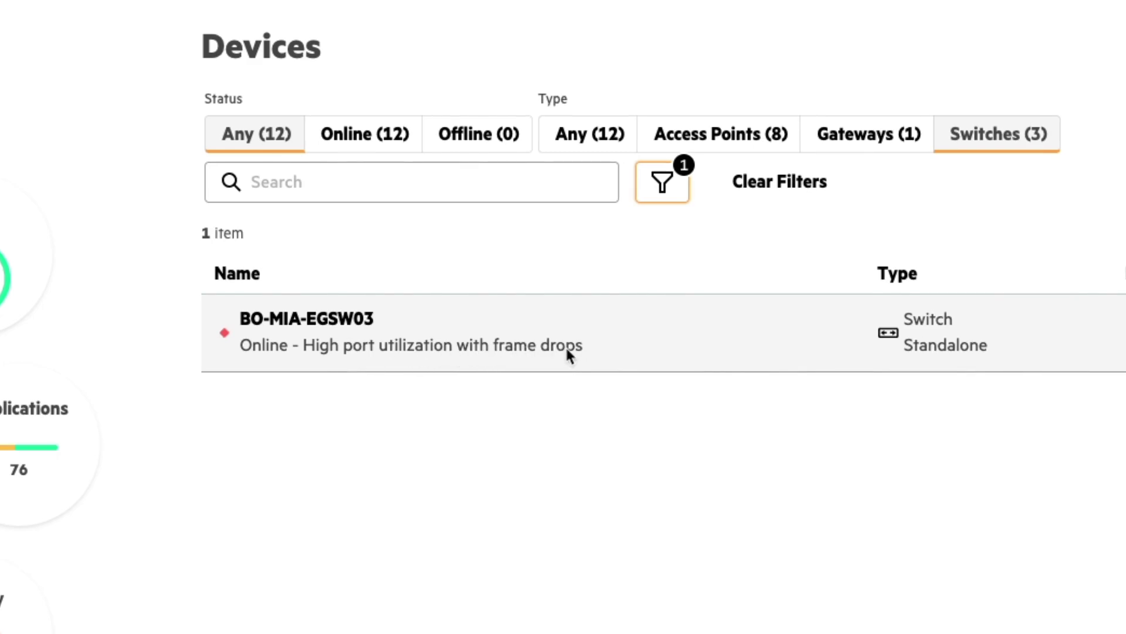
{"action": "left_click", "coordinate": [335, 321]}
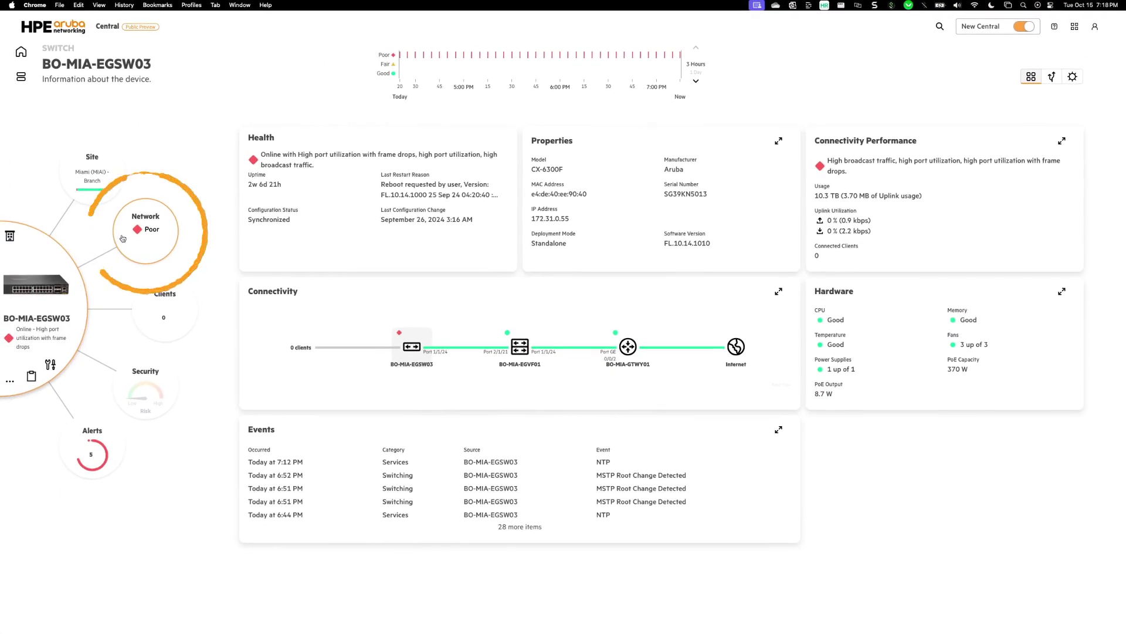
Show BO-MIA-EGSW03's port map with errors on ports 15 and 17–20, then expand Wired Interfaces
{"action": "left_click", "coordinate": [130, 239]}
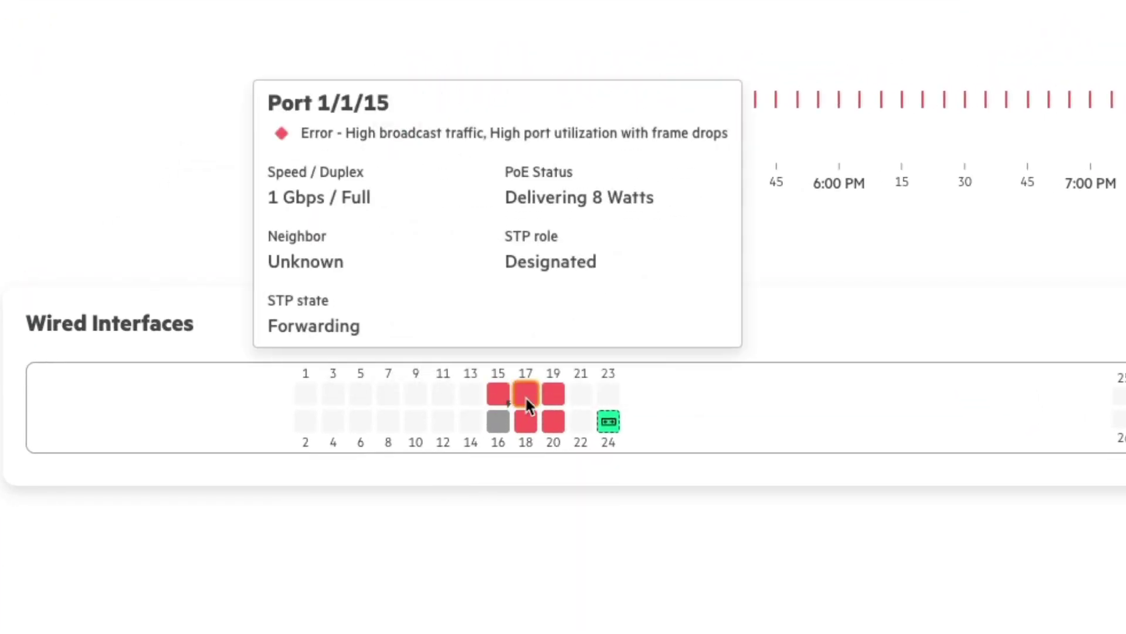
{"action": "mouse_move", "coordinate": [552, 409]}
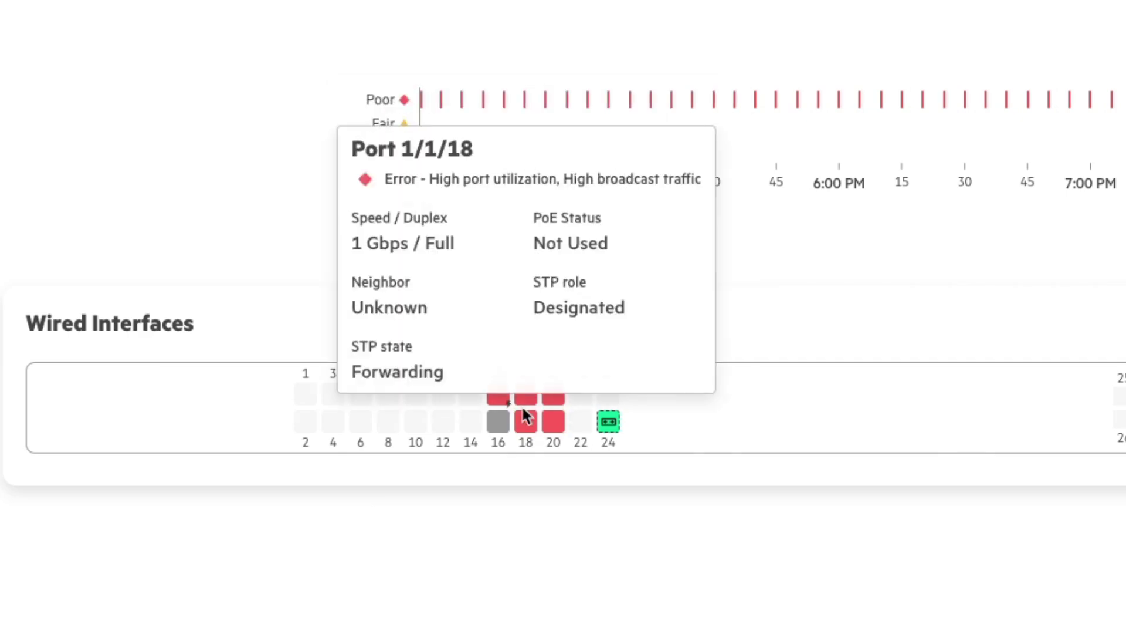
{"action": "mouse_move", "coordinate": [502, 399]}
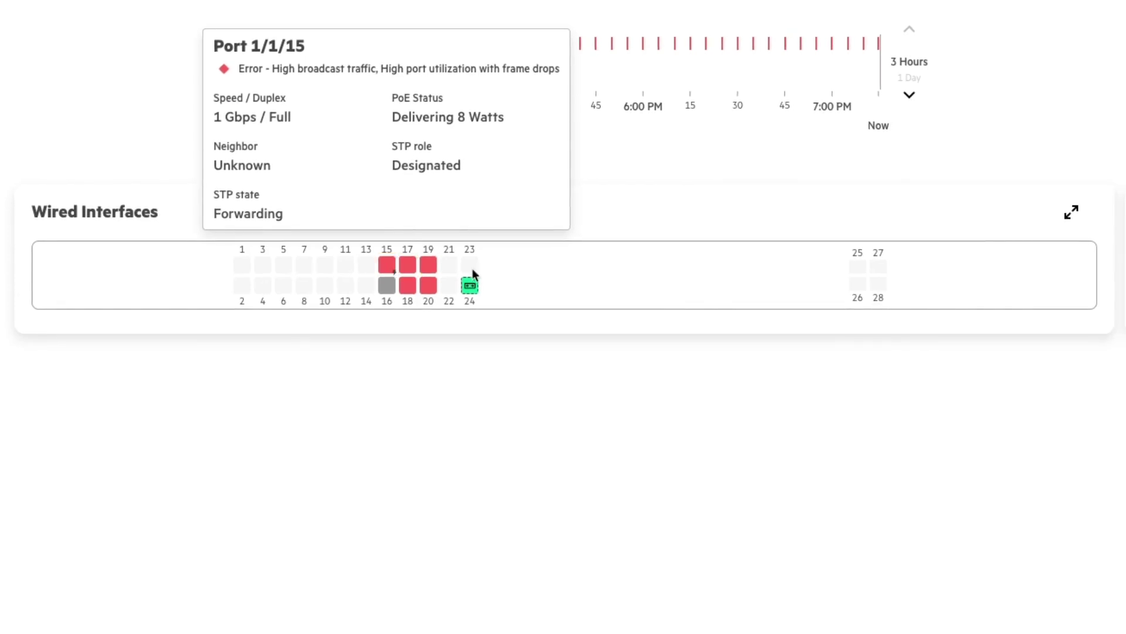
{"action": "left_click", "coordinate": [1077, 219]}
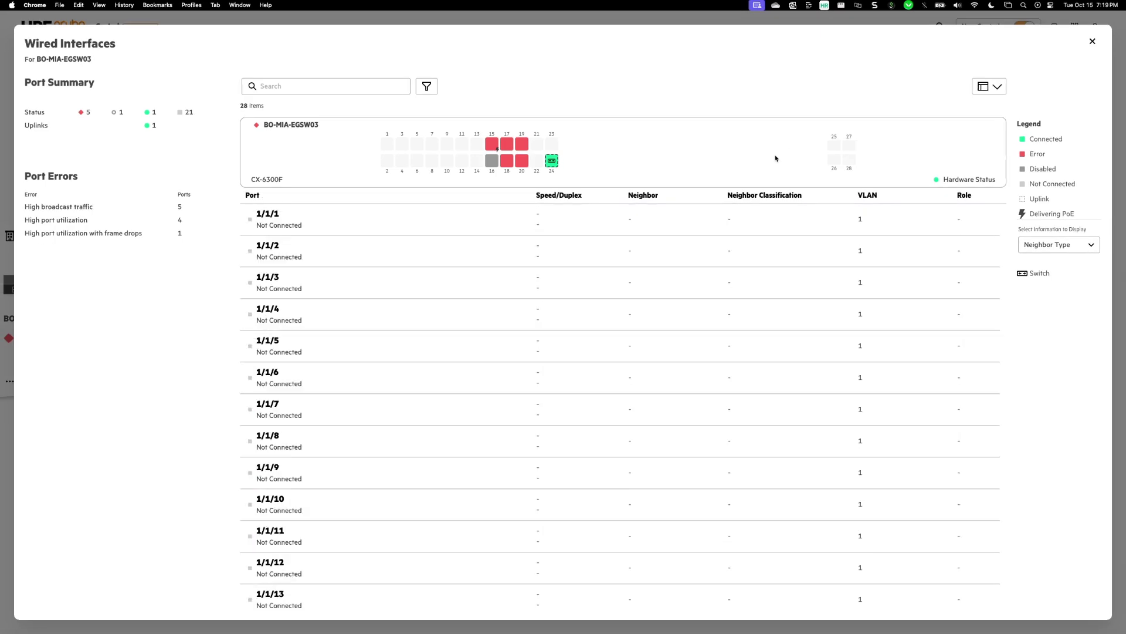
Open port 1/1/18's details and STP info, showing 'Looped to 1/1/17' on VLAN 10
{"action": "scroll", "coordinate": [500, 372], "scroll_direction": "down", "scroll_amount": 5}
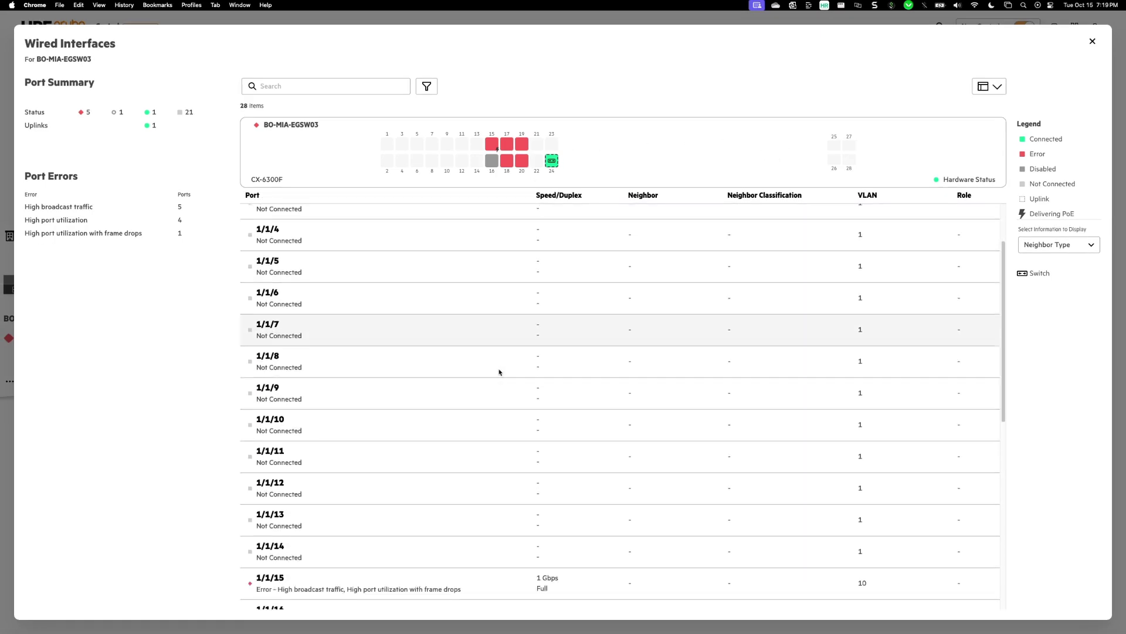
{"action": "scroll", "coordinate": [499, 372], "scroll_direction": "down", "scroll_amount": 5}
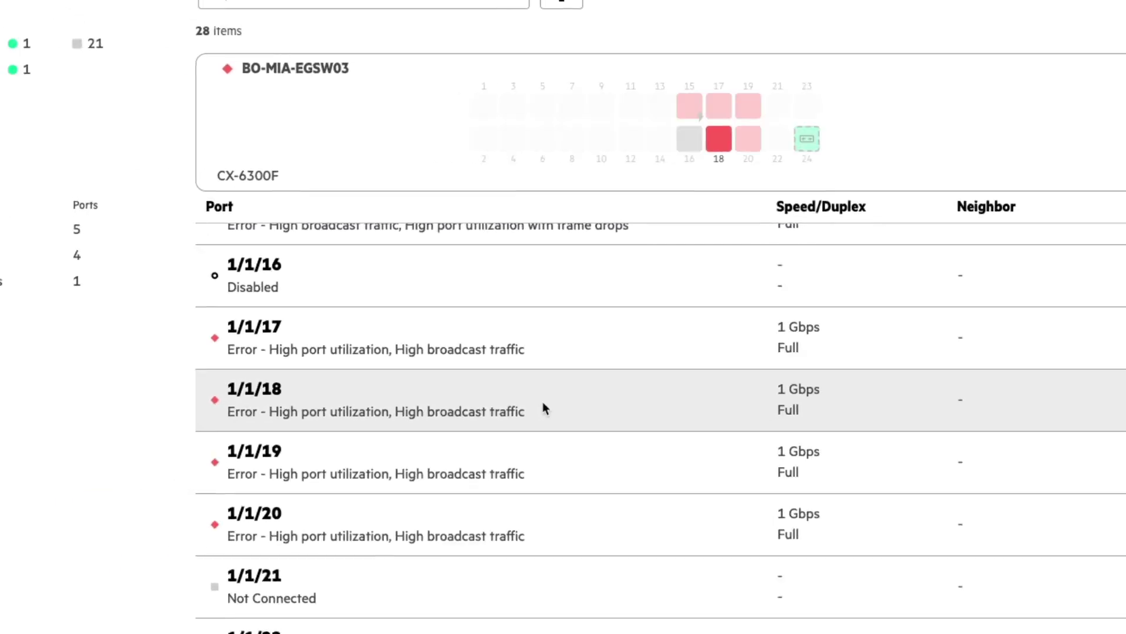
{"action": "left_click", "coordinate": [543, 401]}
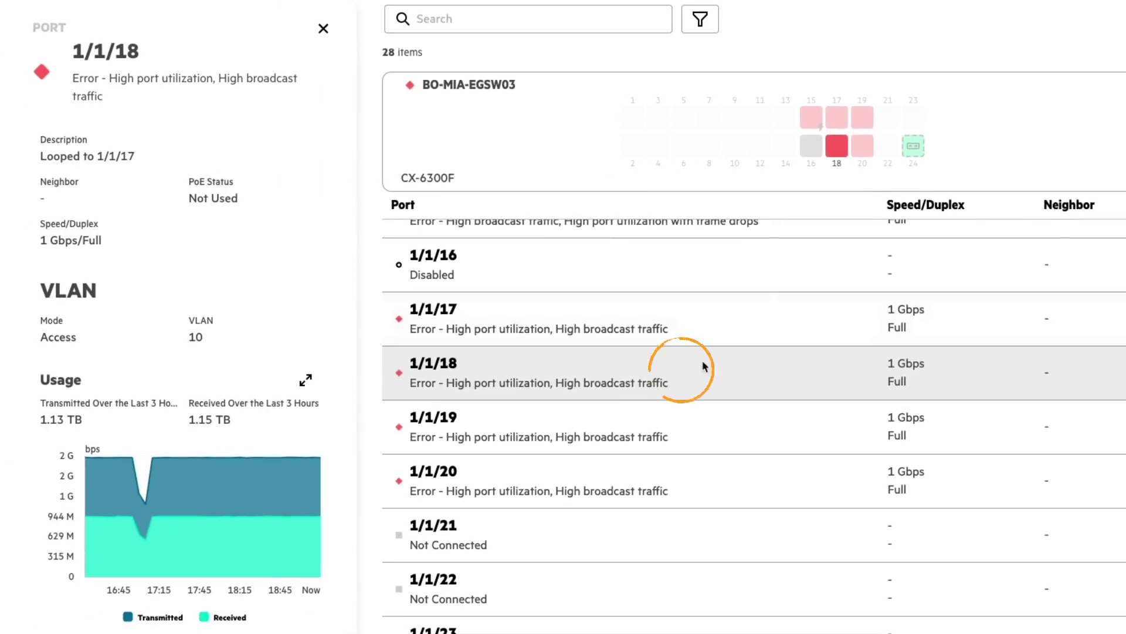
{"action": "left_click", "coordinate": [719, 138]}
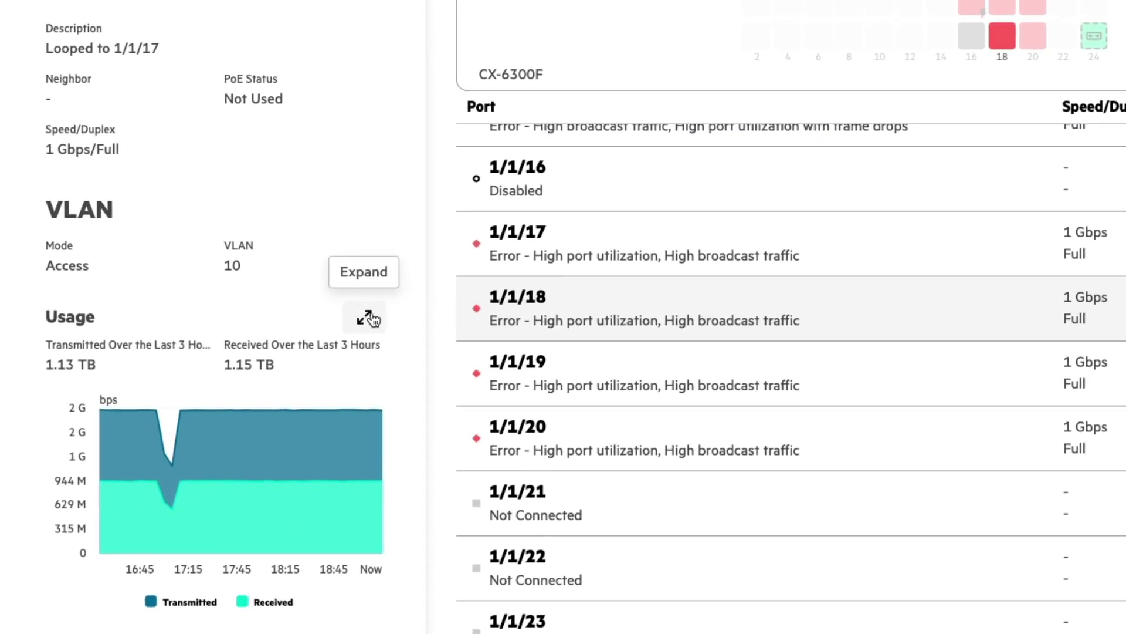
{"action": "left_click", "coordinate": [368, 317]}
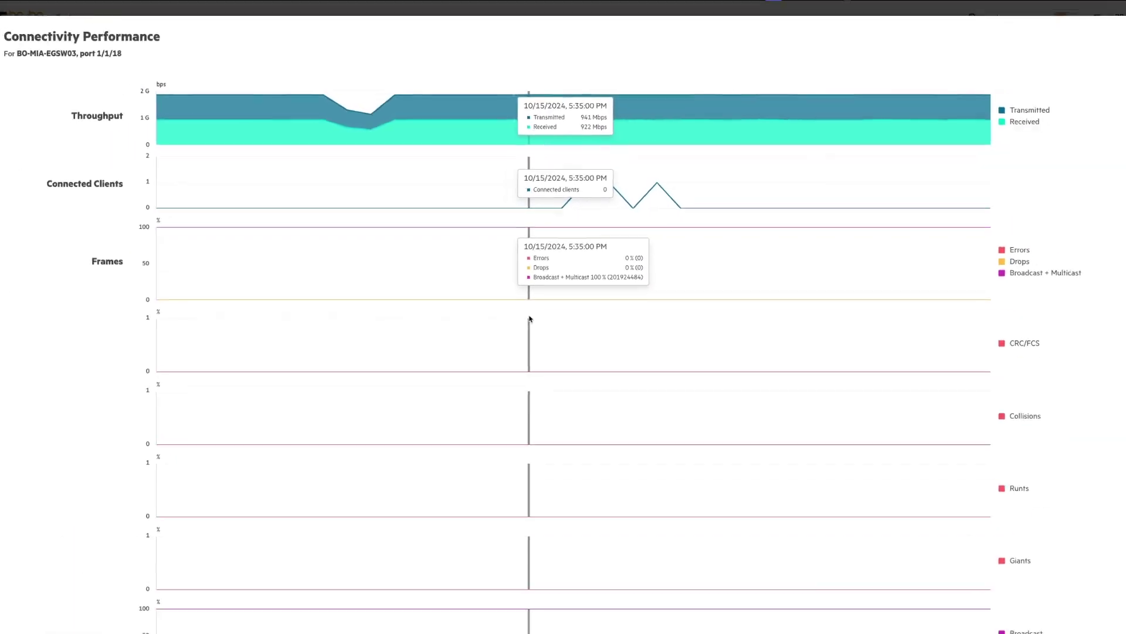
{"action": "scroll", "coordinate": [530, 319], "scroll_direction": "down", "scroll_amount": 5}
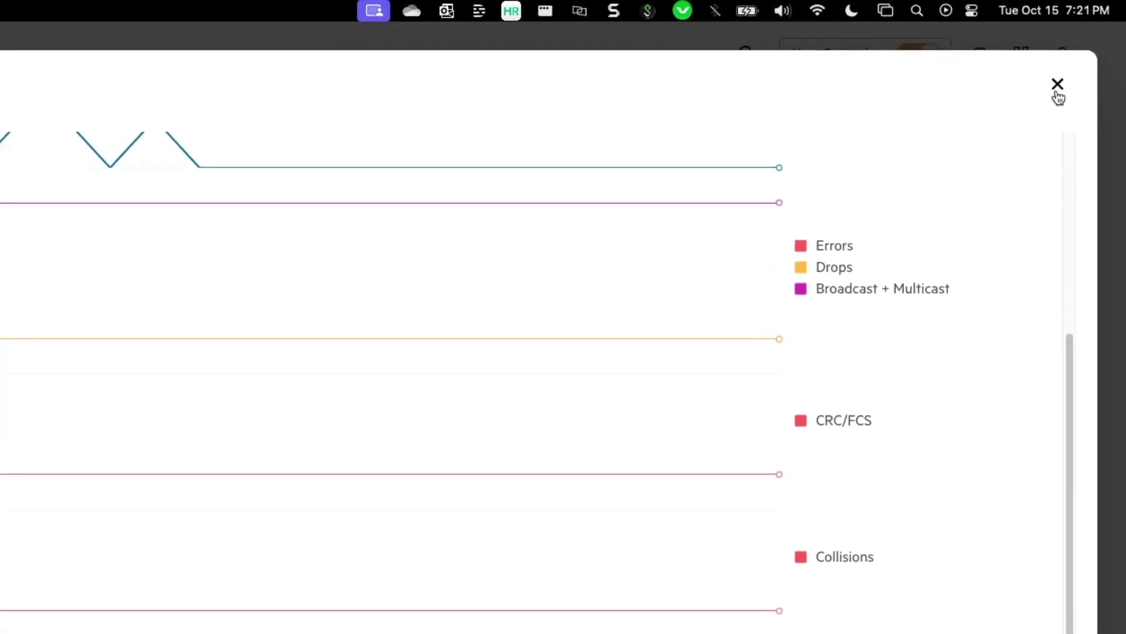
{"action": "left_click", "coordinate": [1058, 85]}
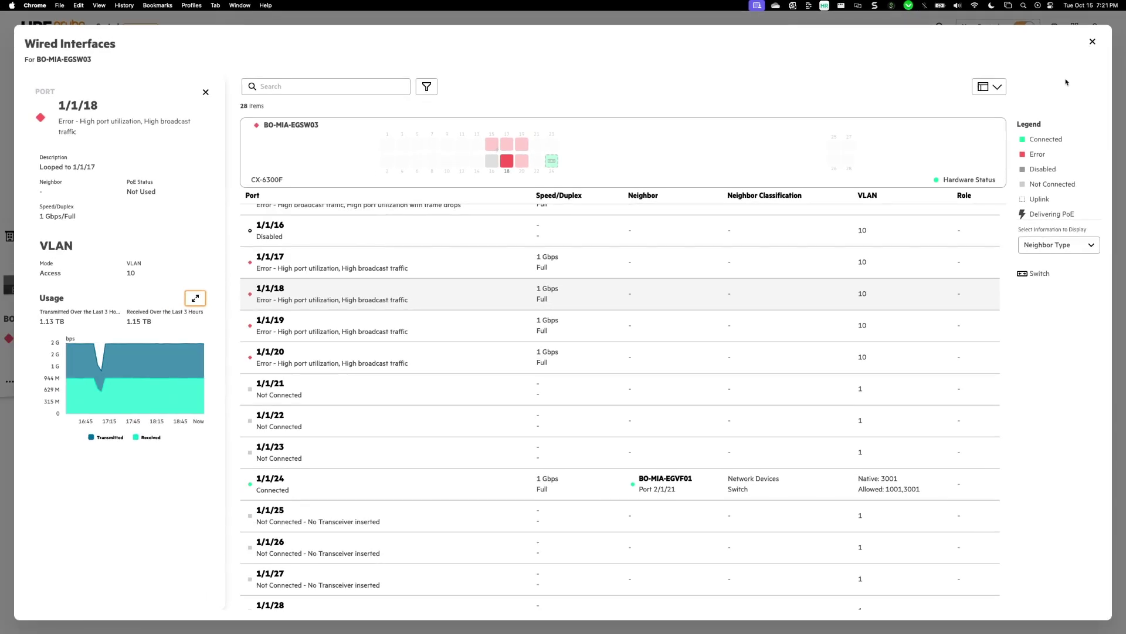
Close BO-MIA-EGSW03's full port list and switch it to the topology view
{"action": "left_click", "coordinate": [1092, 43]}
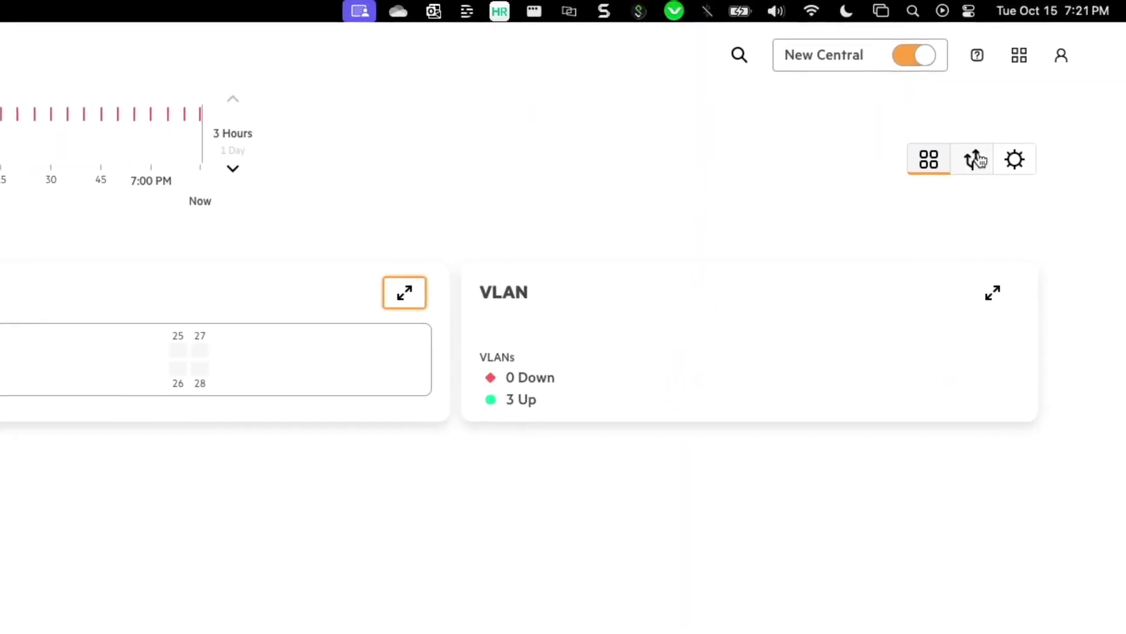
{"action": "left_click", "coordinate": [975, 159]}
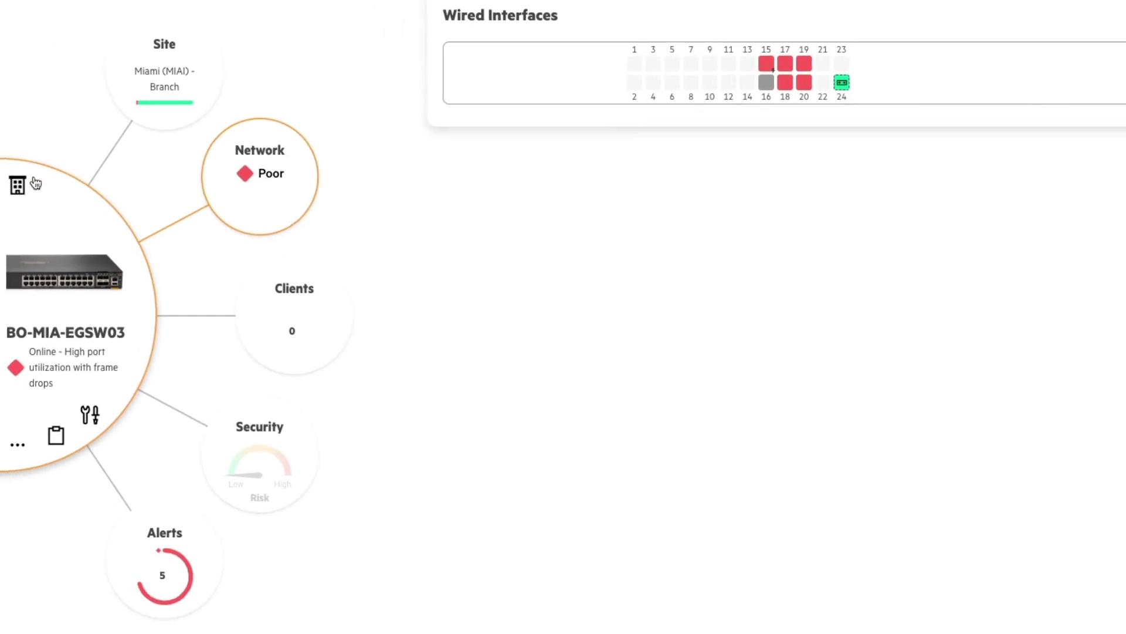
Open the Miami branch's device list, clear the switch filter, and show Access Points (8)
{"action": "left_click", "coordinate": [18, 186]}
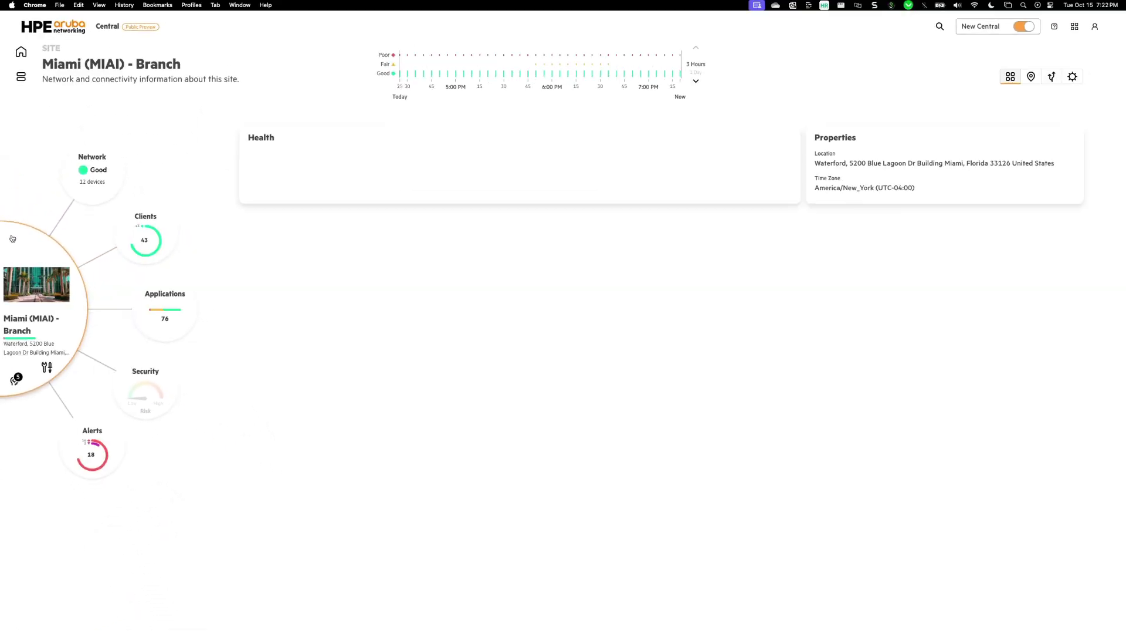
{"action": "left_click", "coordinate": [87, 172]}
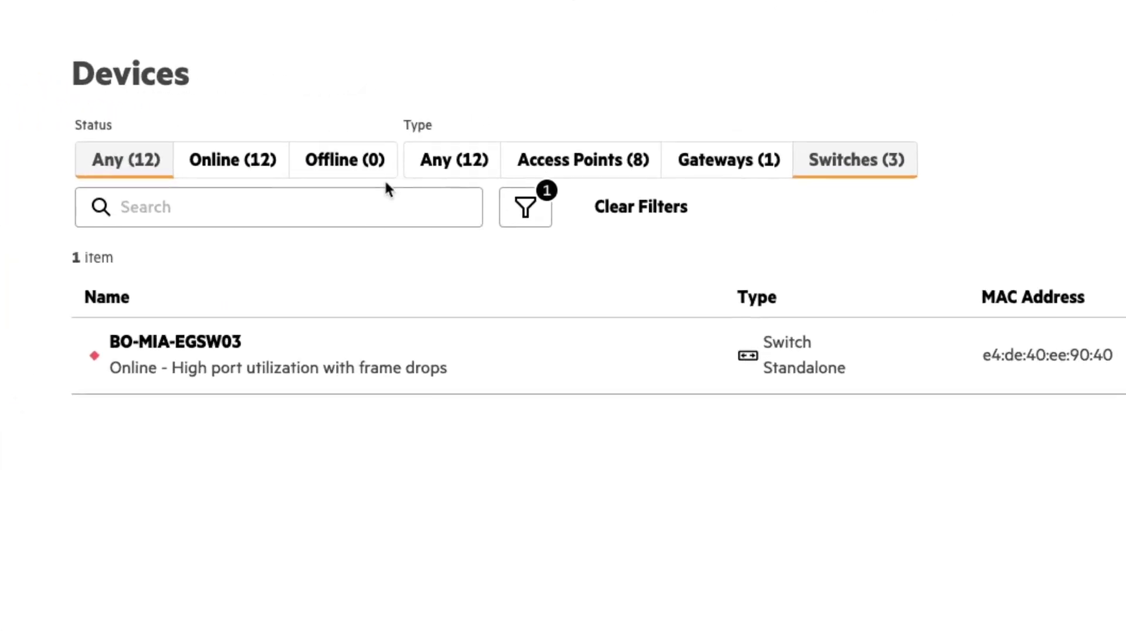
{"action": "left_click", "coordinate": [656, 212]}
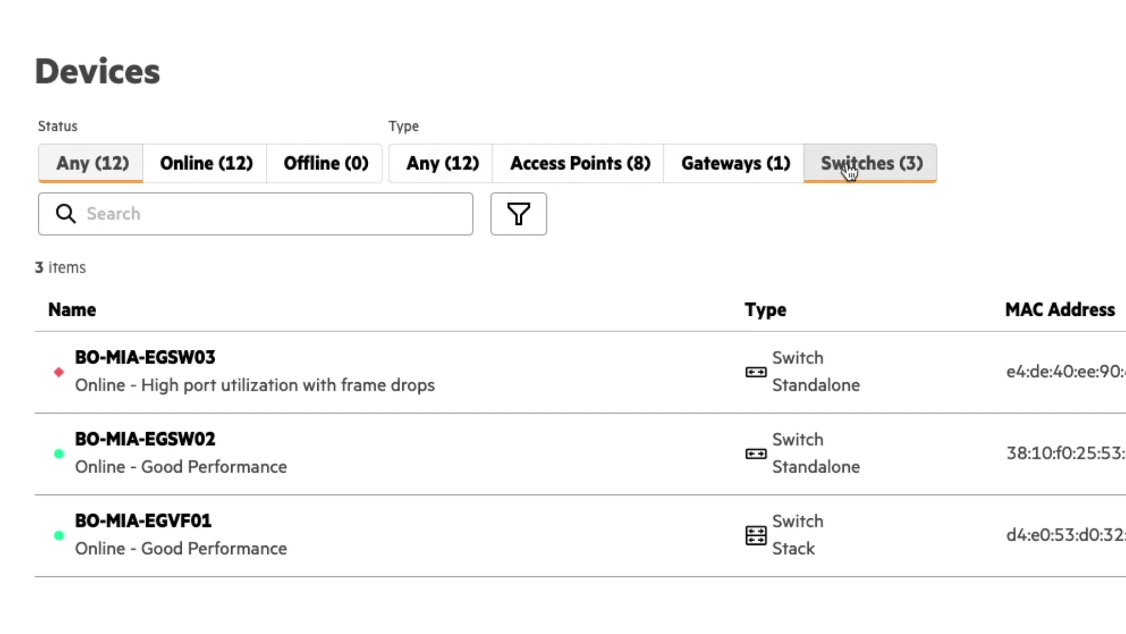
{"action": "left_click", "coordinate": [405, 173]}
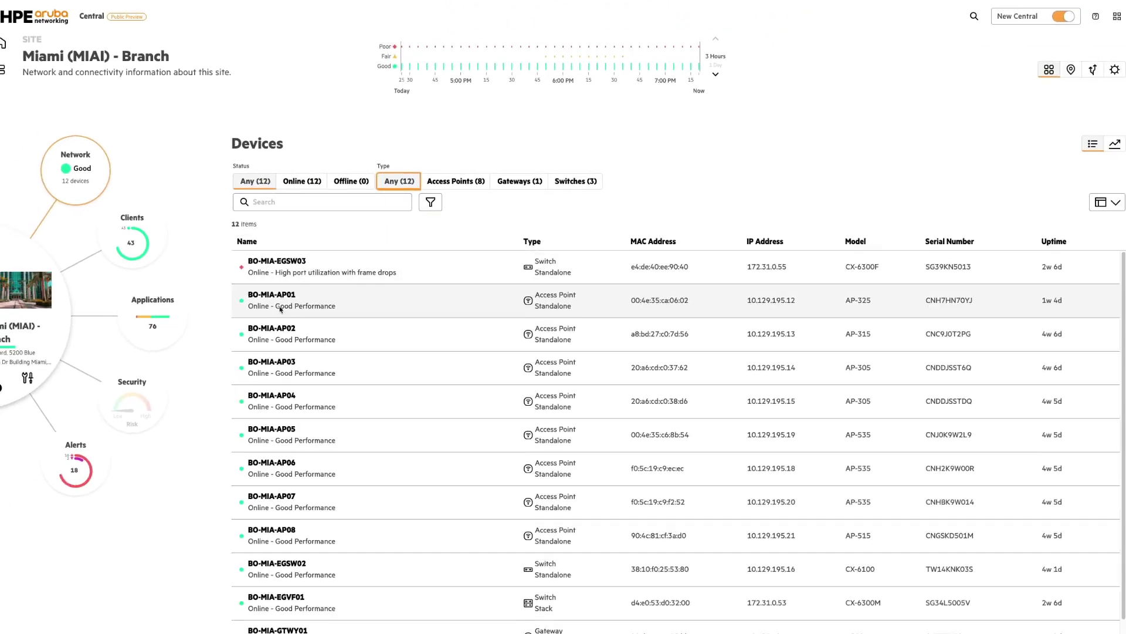
{"action": "scroll", "coordinate": [253, 516], "scroll_direction": "down", "scroll_amount": 1}
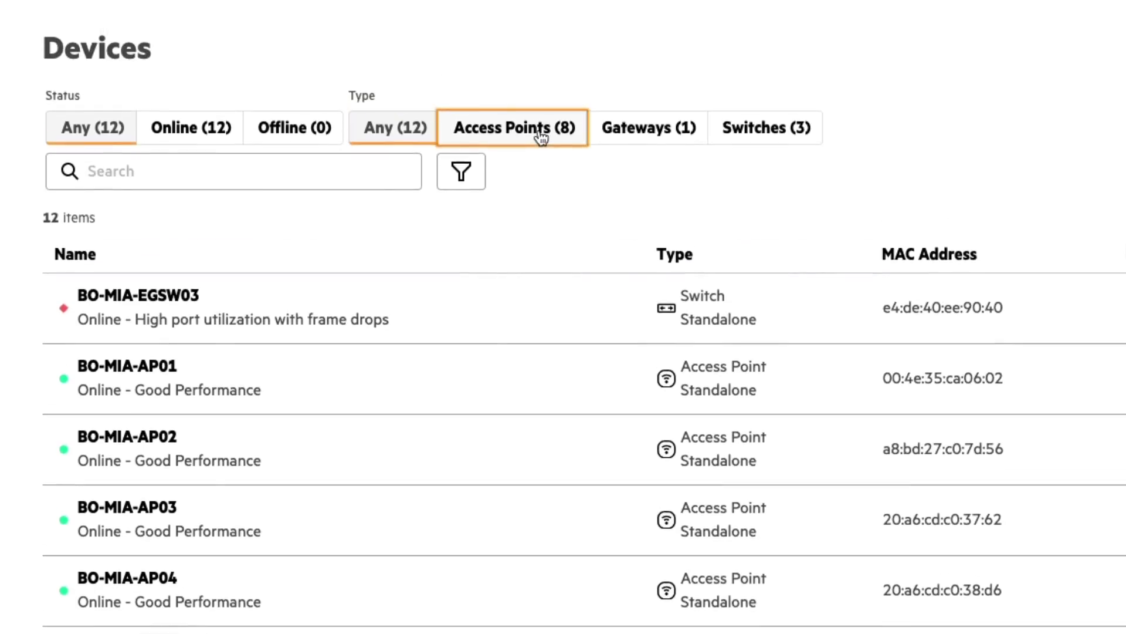
{"action": "left_click", "coordinate": [539, 135]}
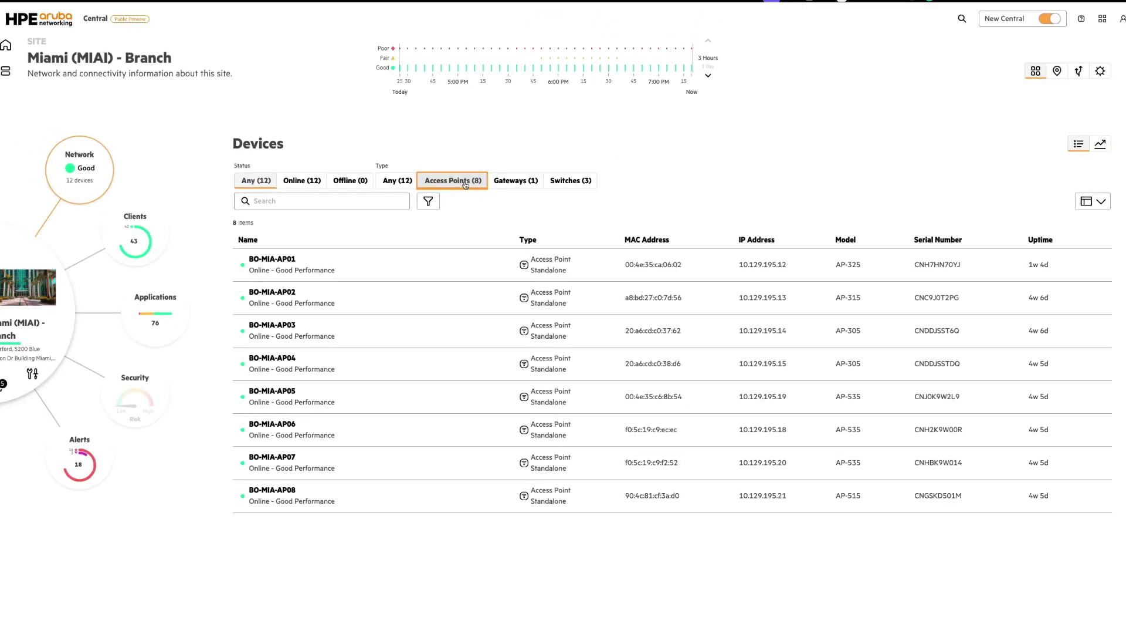
Open BO-MIA-AP07's page and review its 44 logged connectivity events
{"action": "left_click", "coordinate": [290, 449]}
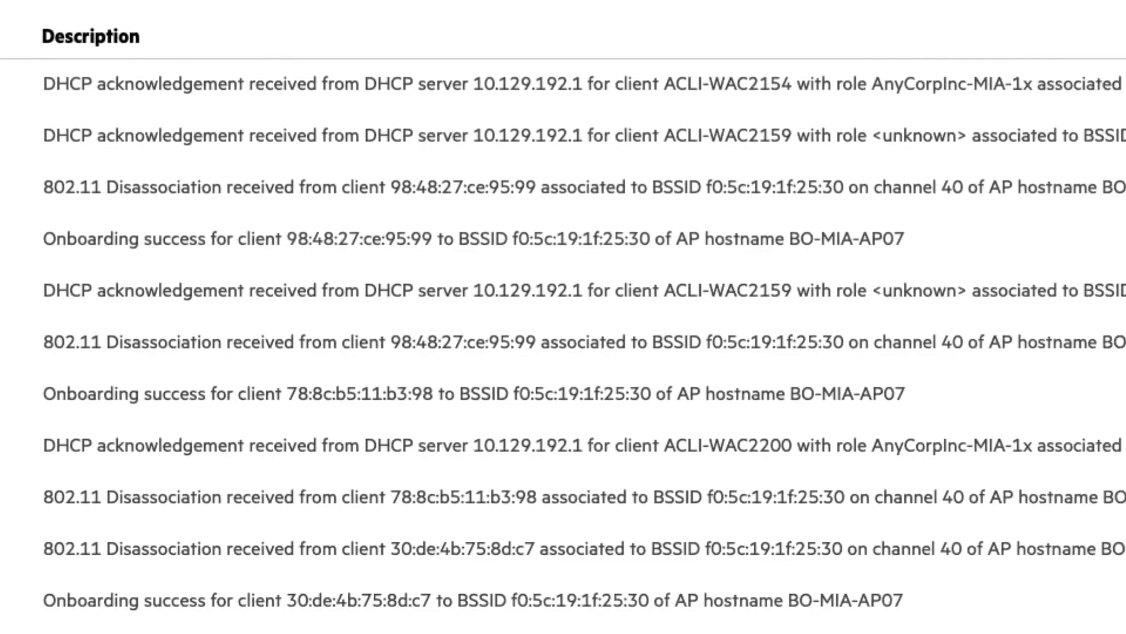
{"action": "scroll", "coordinate": [518, 596], "scroll_direction": "down", "scroll_amount": 4}
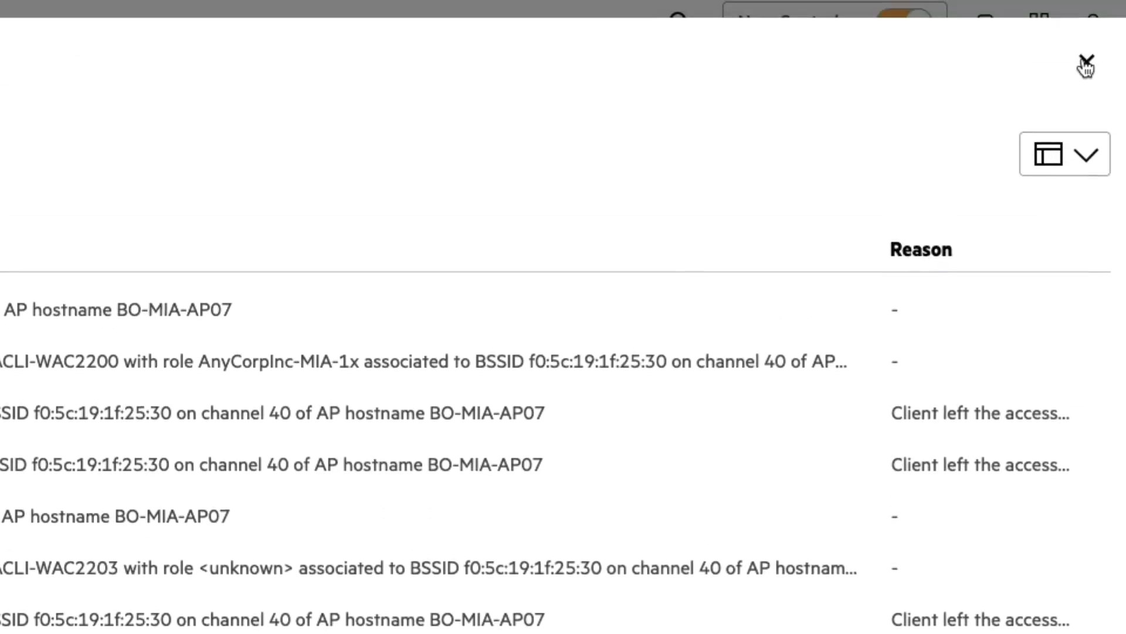
{"action": "left_click", "coordinate": [1086, 68]}
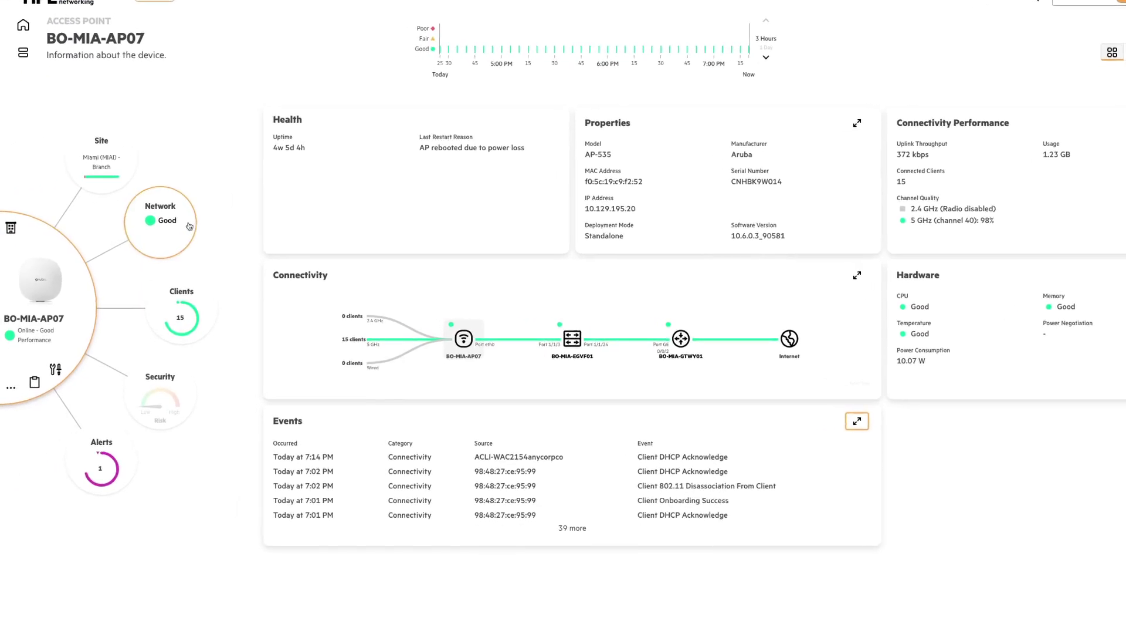
Check BO-MIA-AP07's wired port and neighbor BO-MIA-EGVF01, then show the Miami topology
{"action": "left_click", "coordinate": [145, 248]}
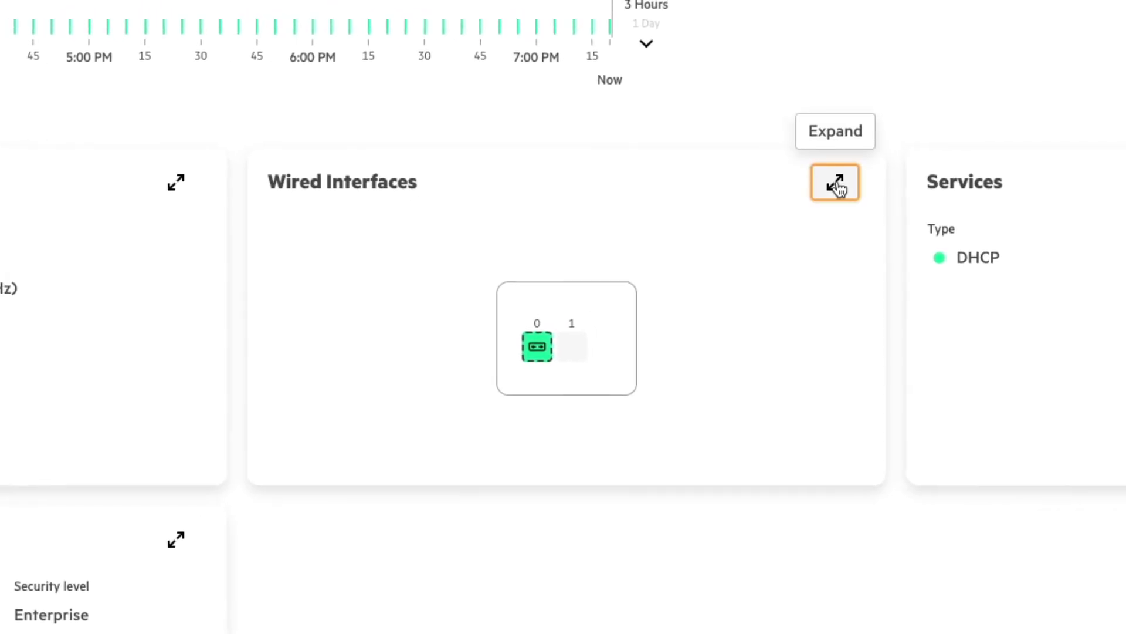
{"action": "left_click", "coordinate": [833, 183]}
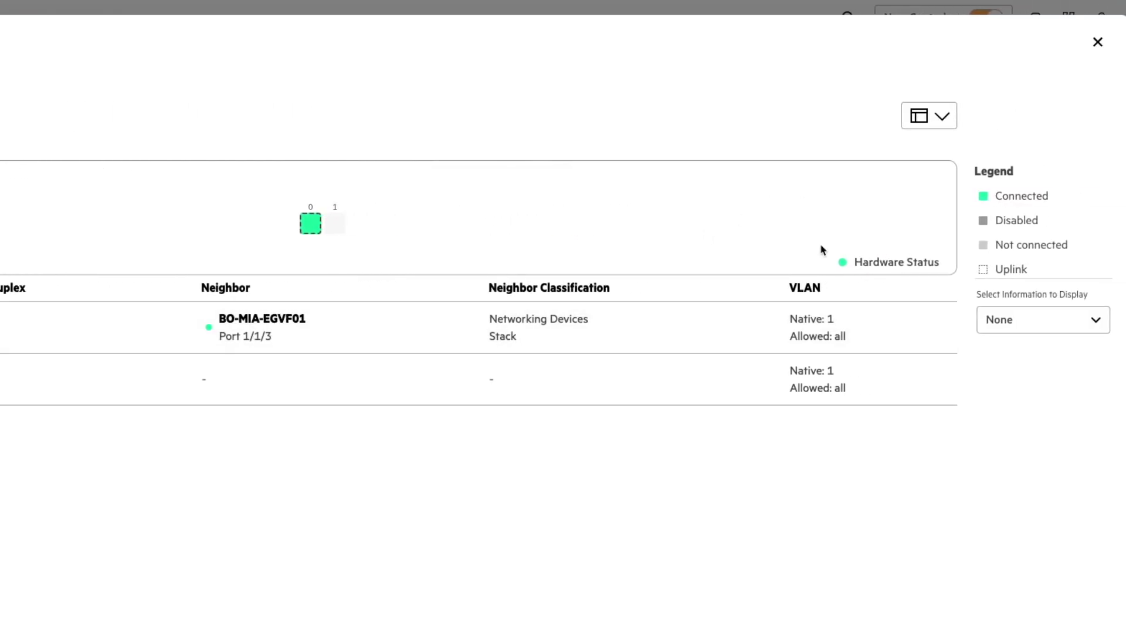
{"action": "left_click", "coordinate": [1098, 42]}
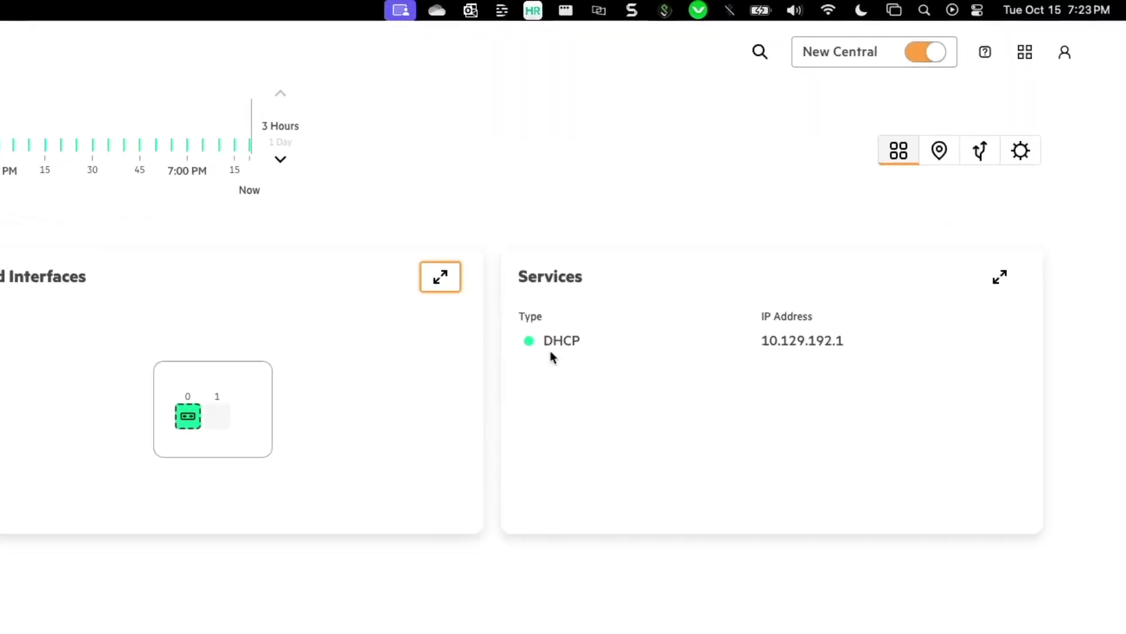
{"action": "left_click", "coordinate": [986, 155]}
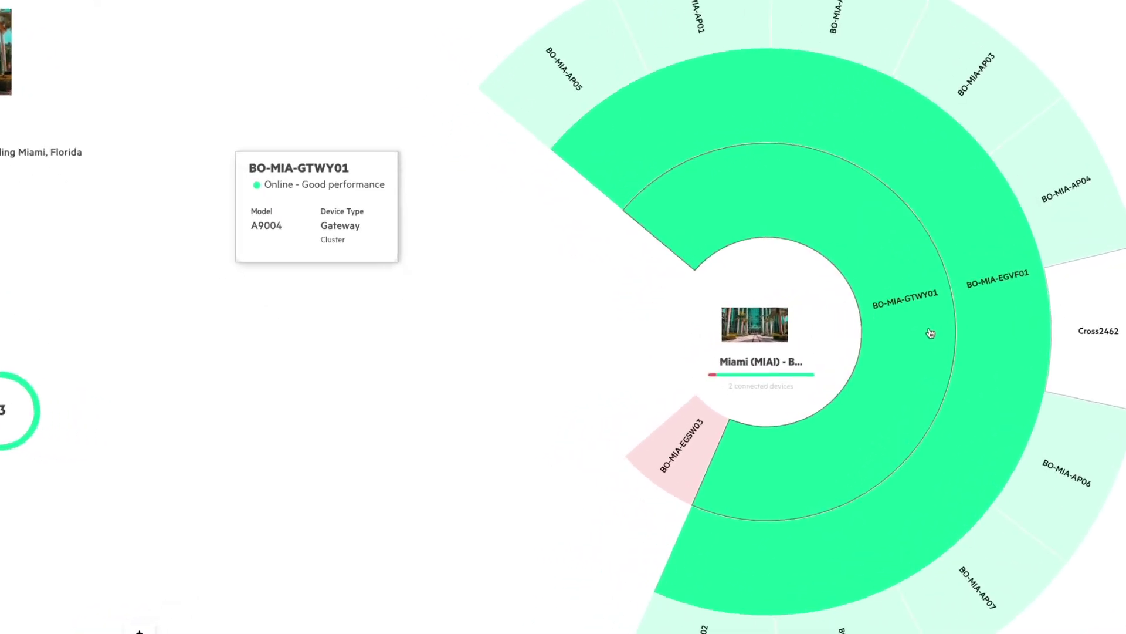
Open gateway BO-MIA-GTWY01 from the topology and show its dashboard with firmware 10.6.0.3_90581
{"action": "left_click", "coordinate": [915, 329]}
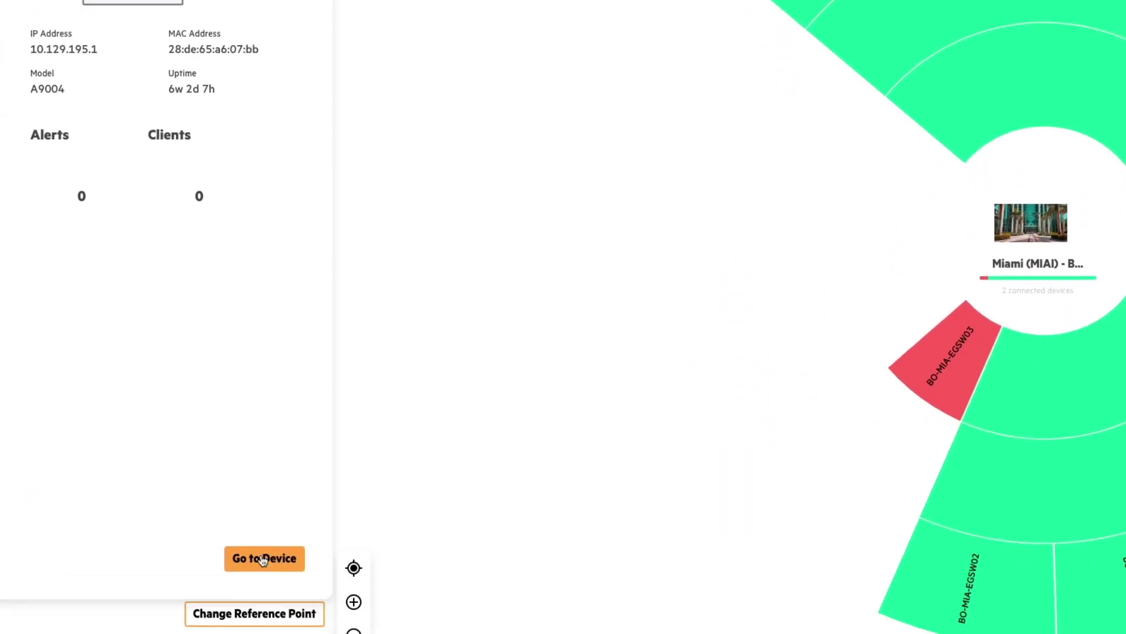
{"action": "left_click", "coordinate": [263, 559]}
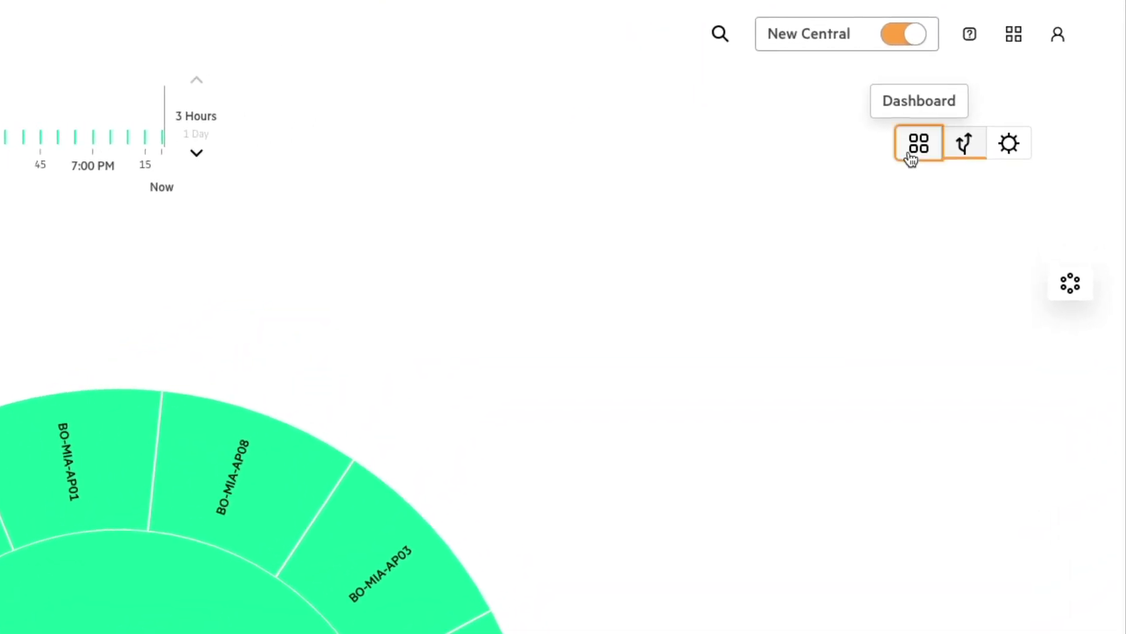
{"action": "left_click", "coordinate": [914, 146]}
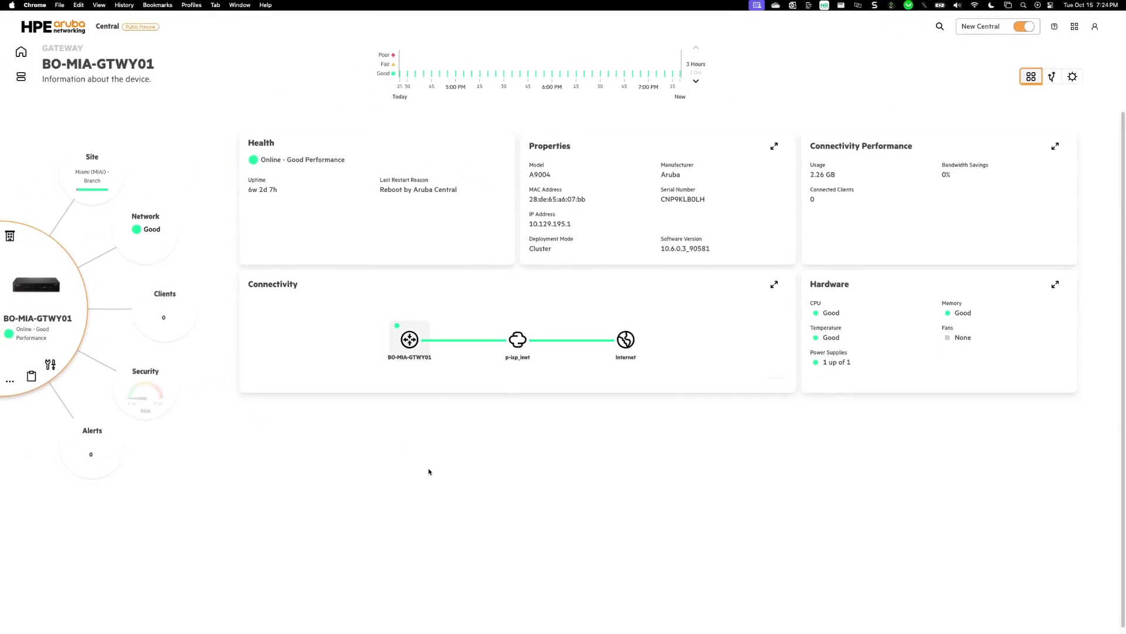
Inspect the gateway's p-isp_inet WAN link: 500 MB sent and 1.77 GB received
{"action": "left_click", "coordinate": [155, 244]}
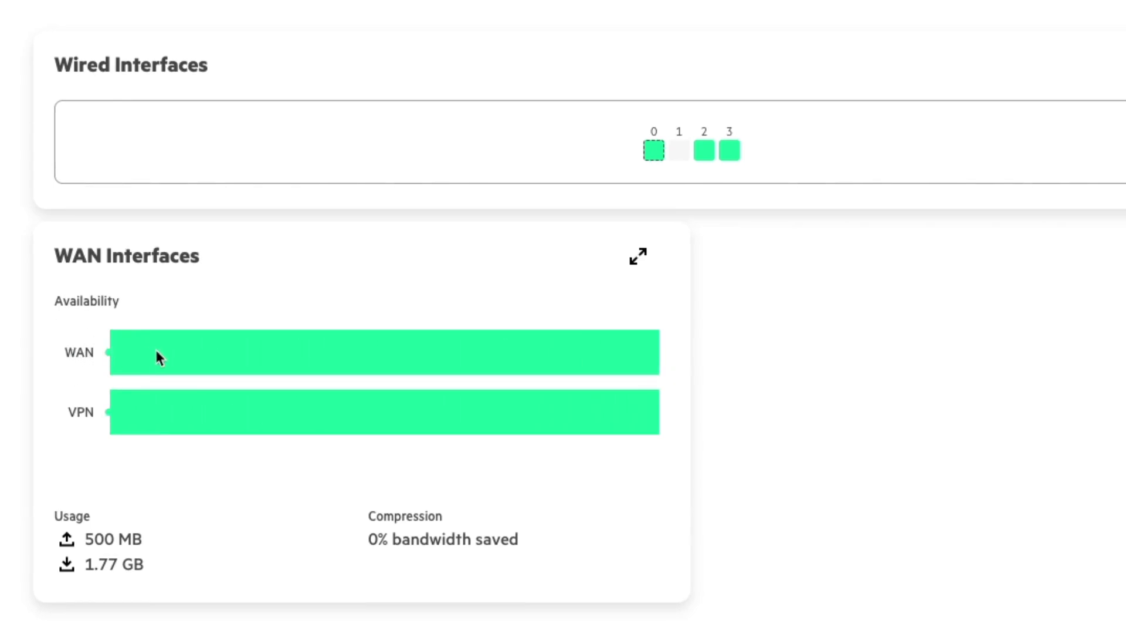
{"action": "left_click", "coordinate": [632, 258]}
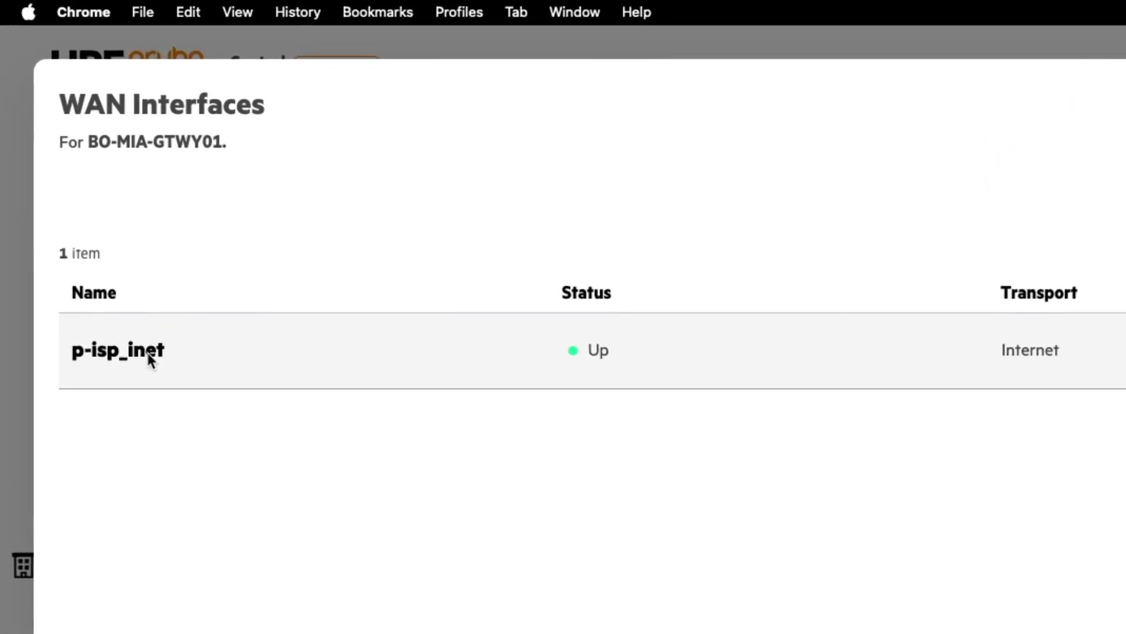
{"action": "left_click", "coordinate": [148, 355]}
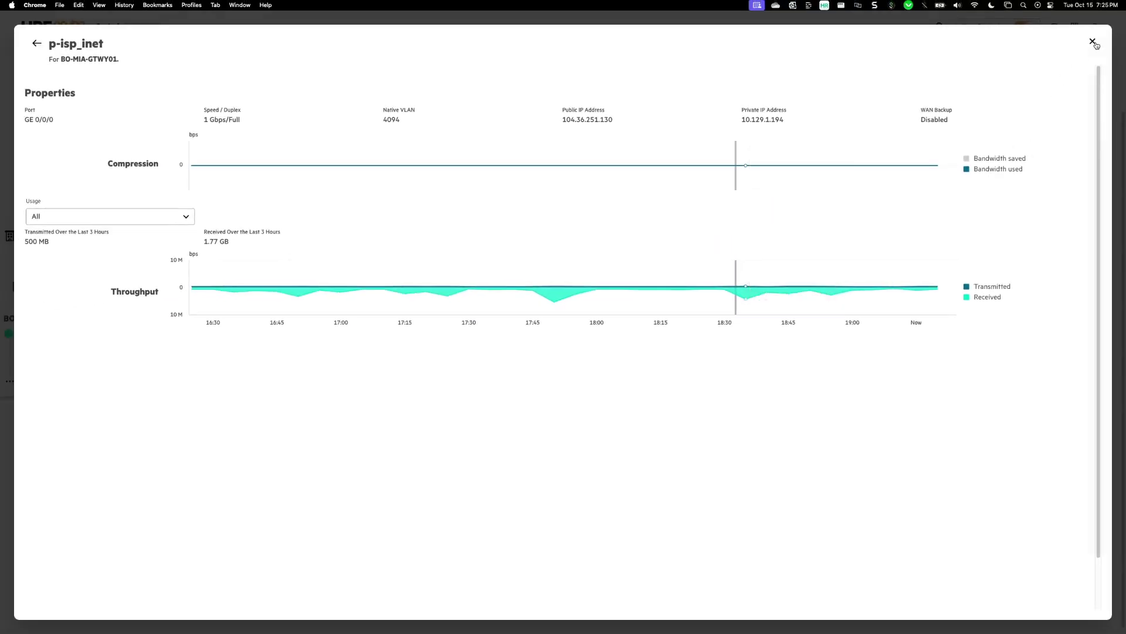
{"action": "left_click", "coordinate": [1094, 42]}
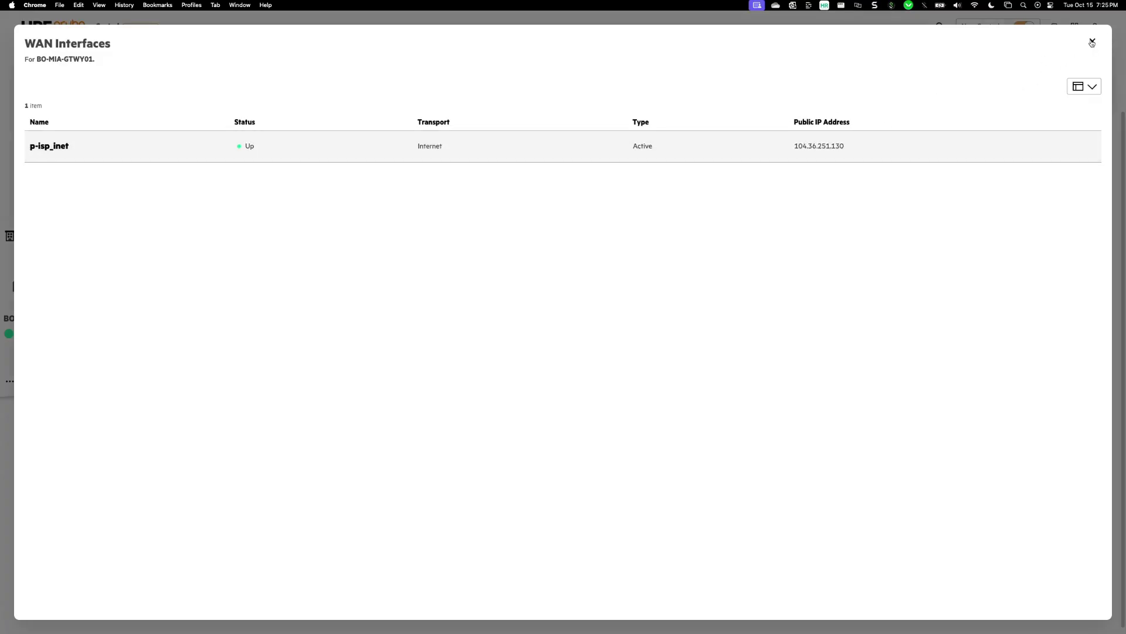
{"action": "left_click", "coordinate": [1092, 43]}
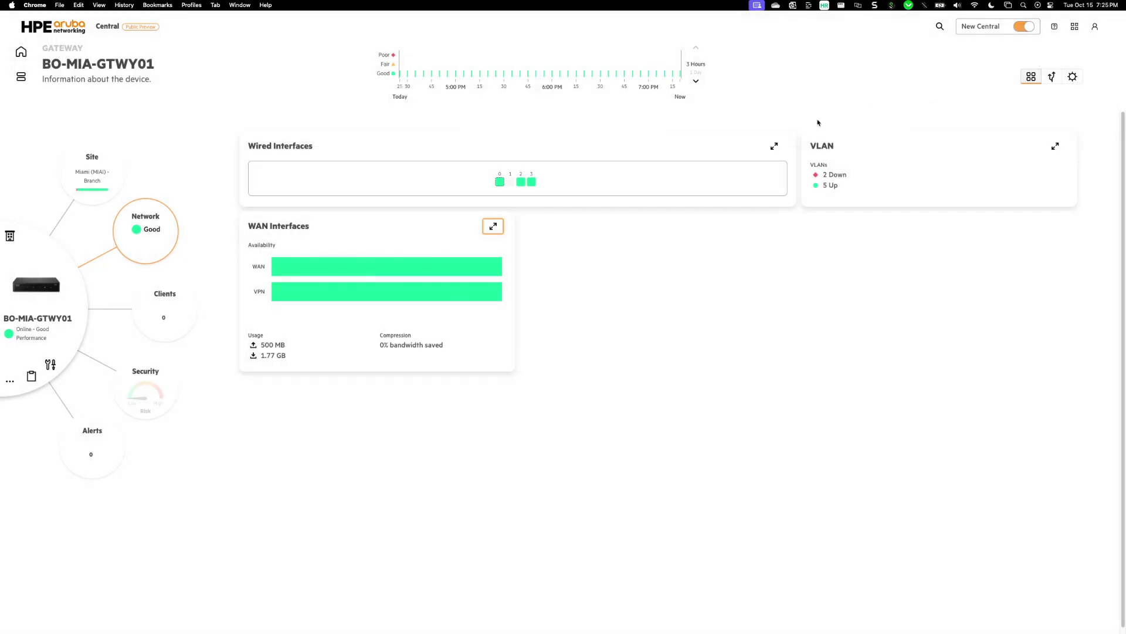
{"action": "left_click", "coordinate": [774, 147]}
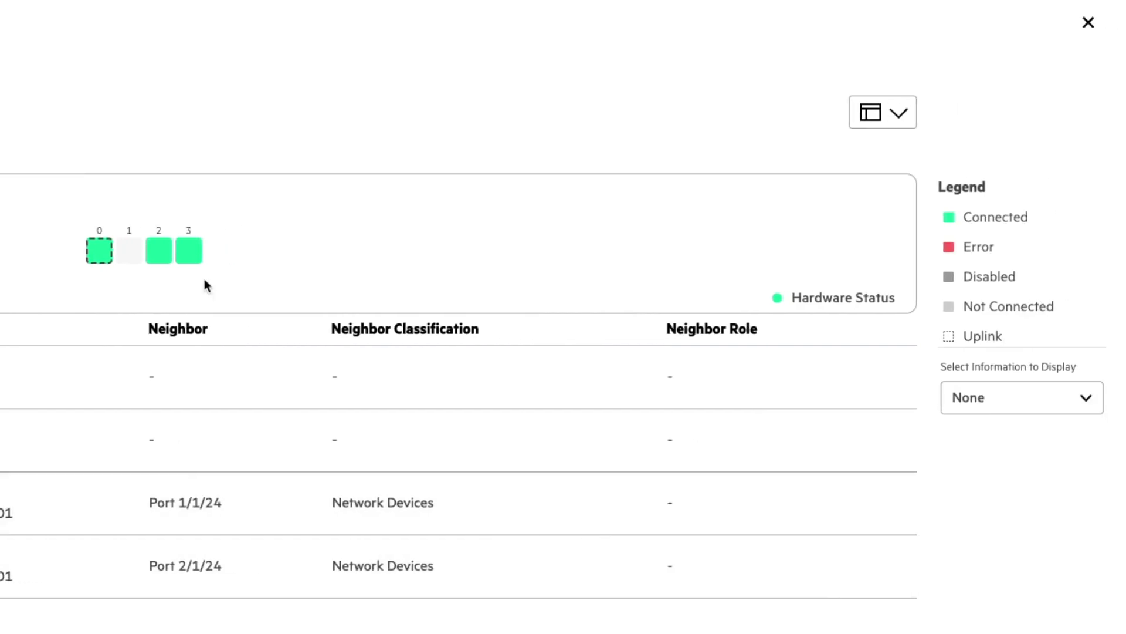
{"action": "mouse_move", "coordinate": [194, 249]}
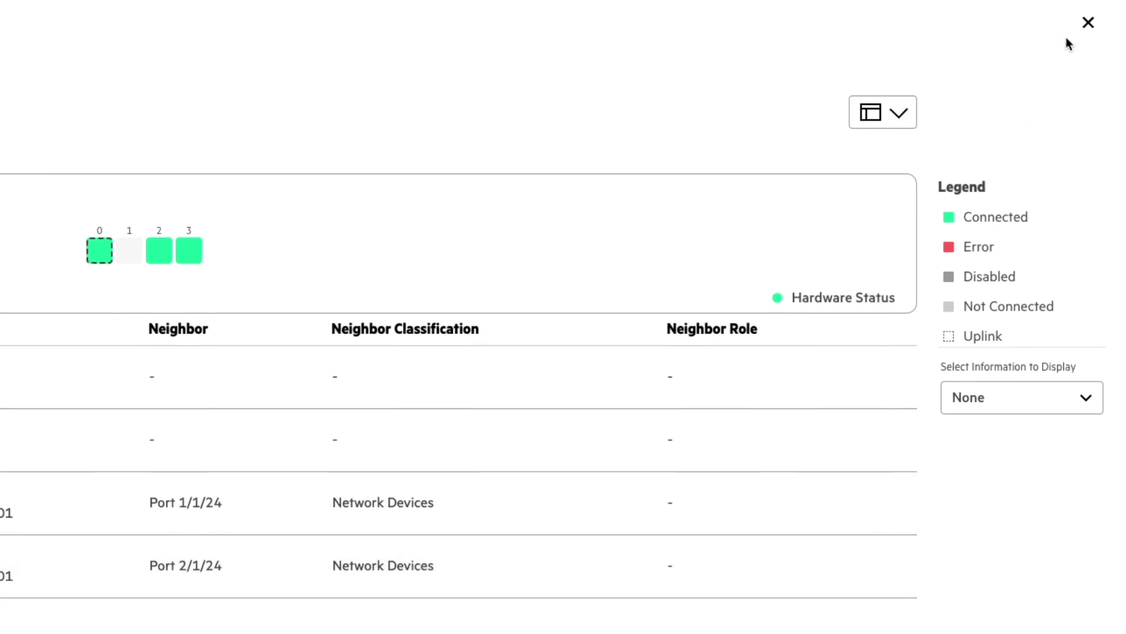
{"action": "left_click", "coordinate": [1088, 23]}
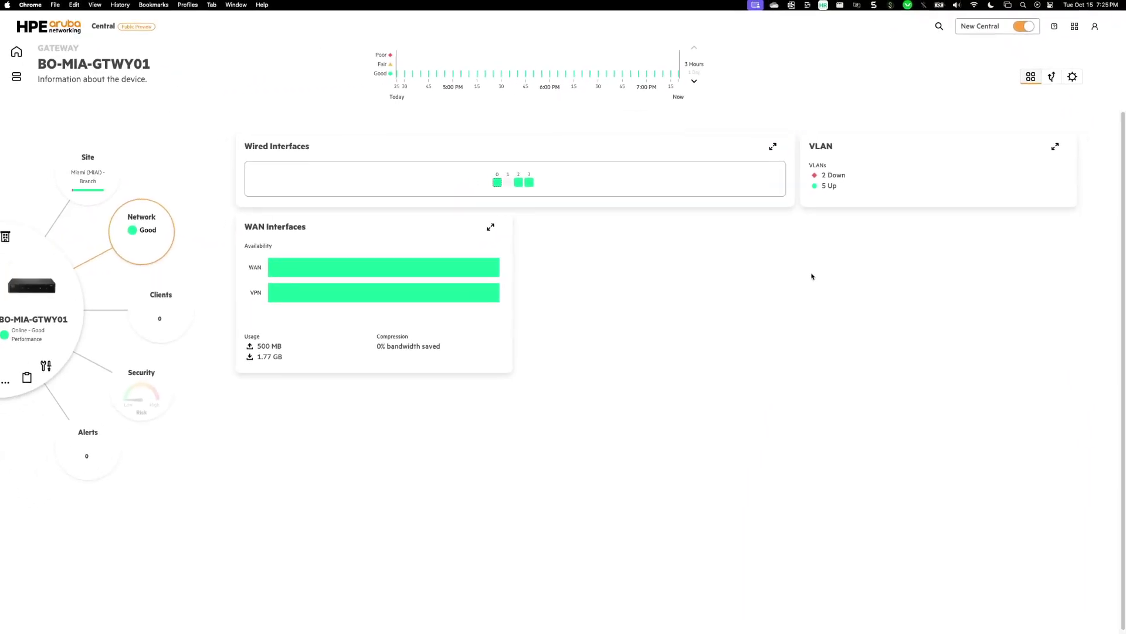